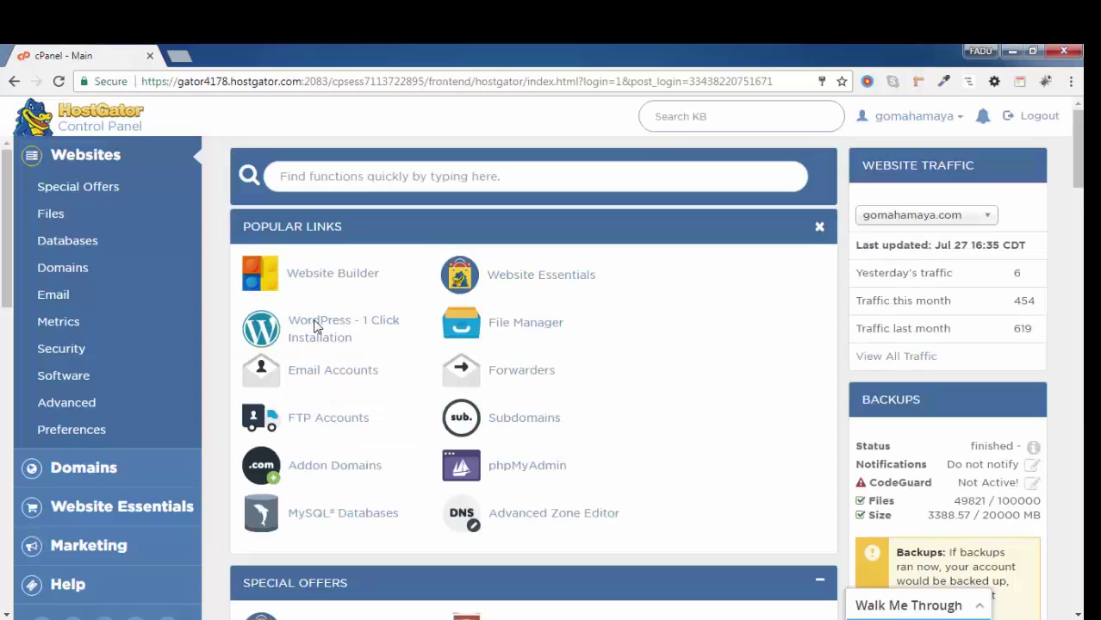
Open cPanel's File Manager in a new browser tab
{"action": "scroll", "coordinate": [554, 343], "scroll_direction": "down", "scroll_amount": 2}
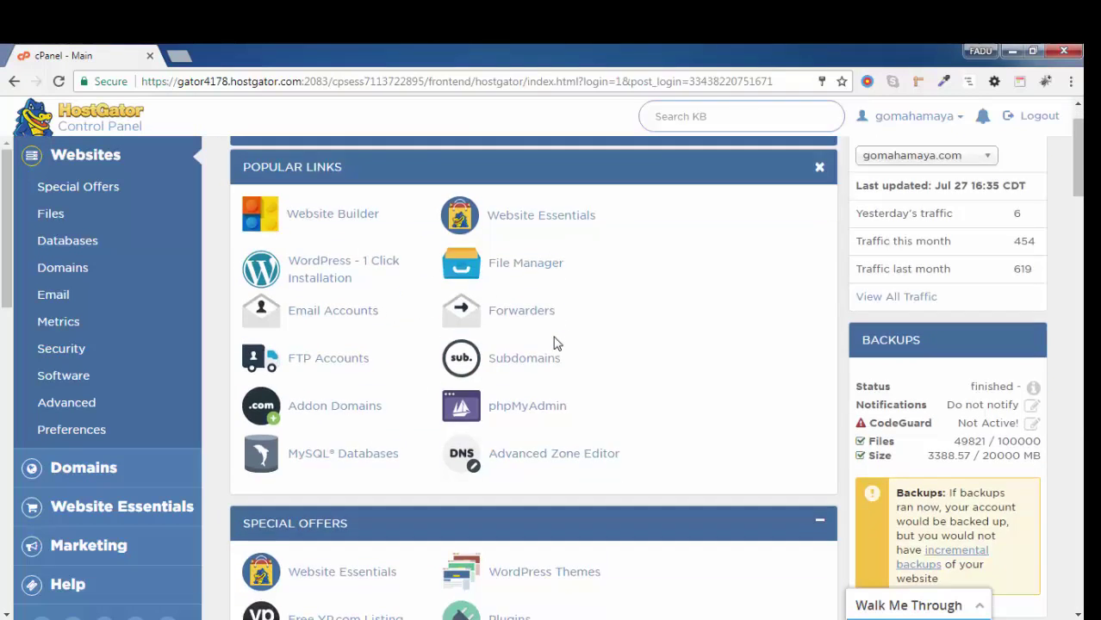
{"action": "scroll", "coordinate": [520, 261], "scroll_direction": "up", "scroll_amount": 1}
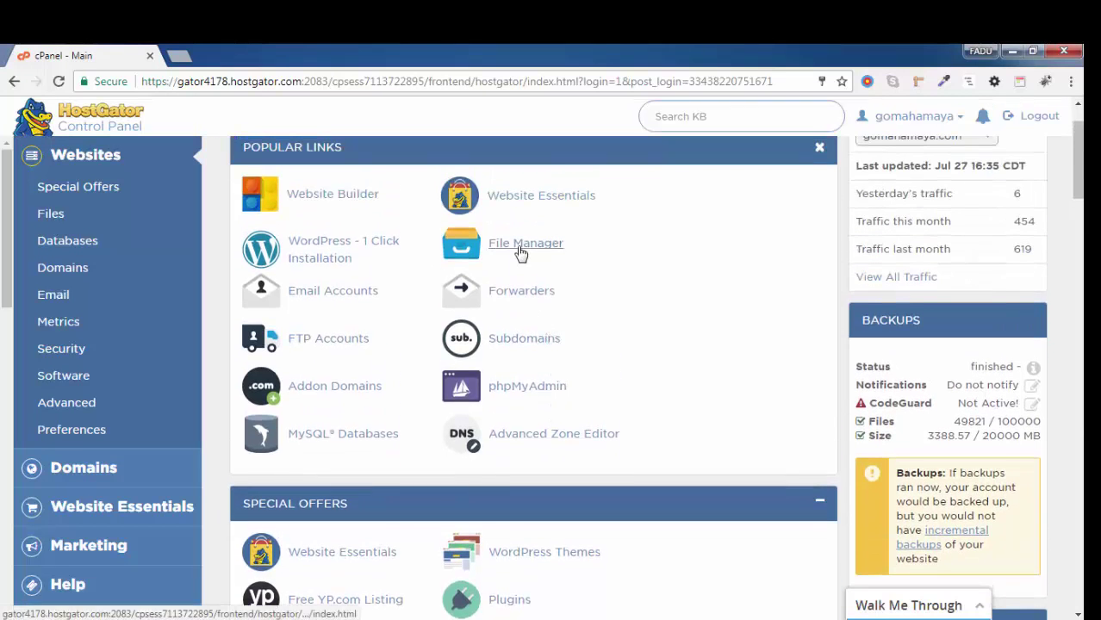
{"action": "right_click", "coordinate": [522, 247]}
{"action": "left_click", "coordinate": [570, 256]}
{"action": "scroll", "coordinate": [374, 404], "scroll_direction": "down", "scroll_amount": 1}
{"action": "scroll", "coordinate": [374, 405], "scroll_direction": "down", "scroll_amount": 5}
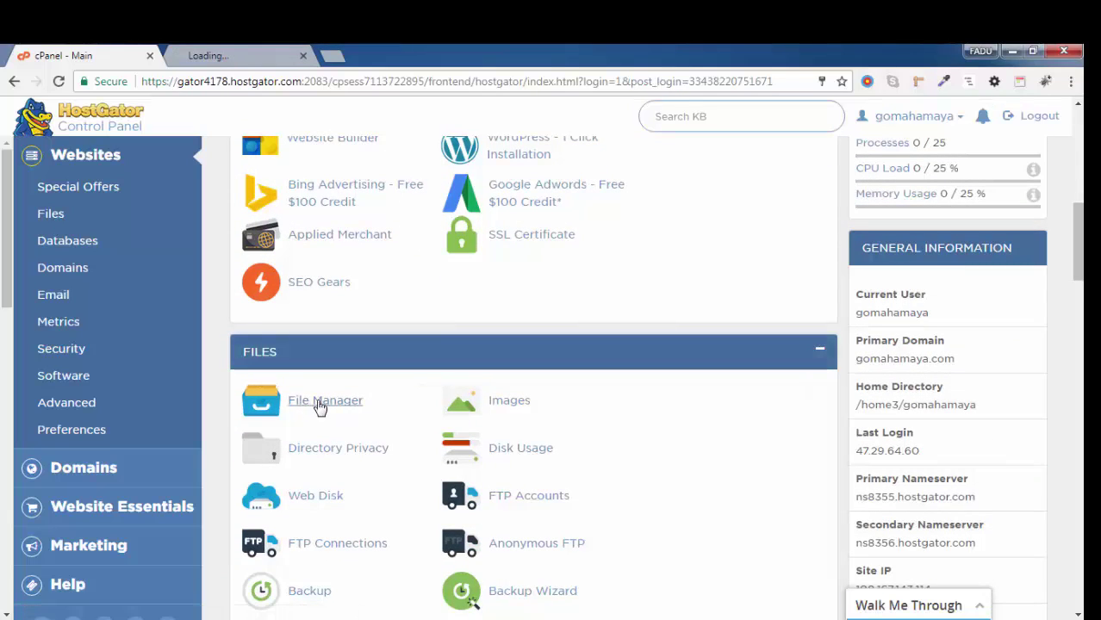
{"action": "key", "text": "ctrl+Tab"}
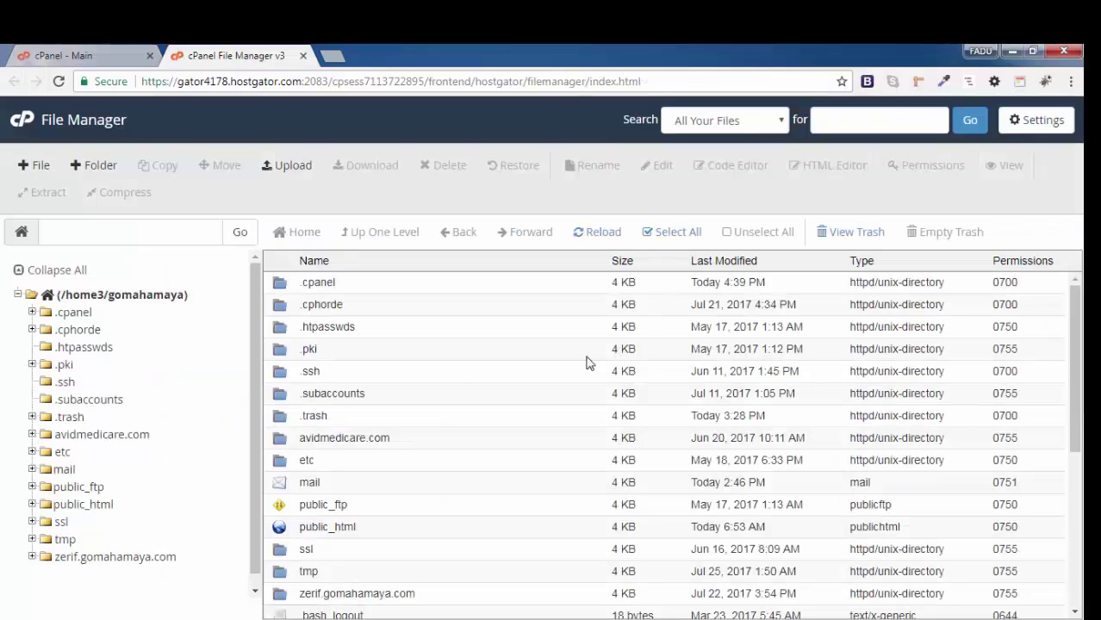
{"action": "scroll", "coordinate": [393, 402], "scroll_direction": "down", "scroll_amount": 1}
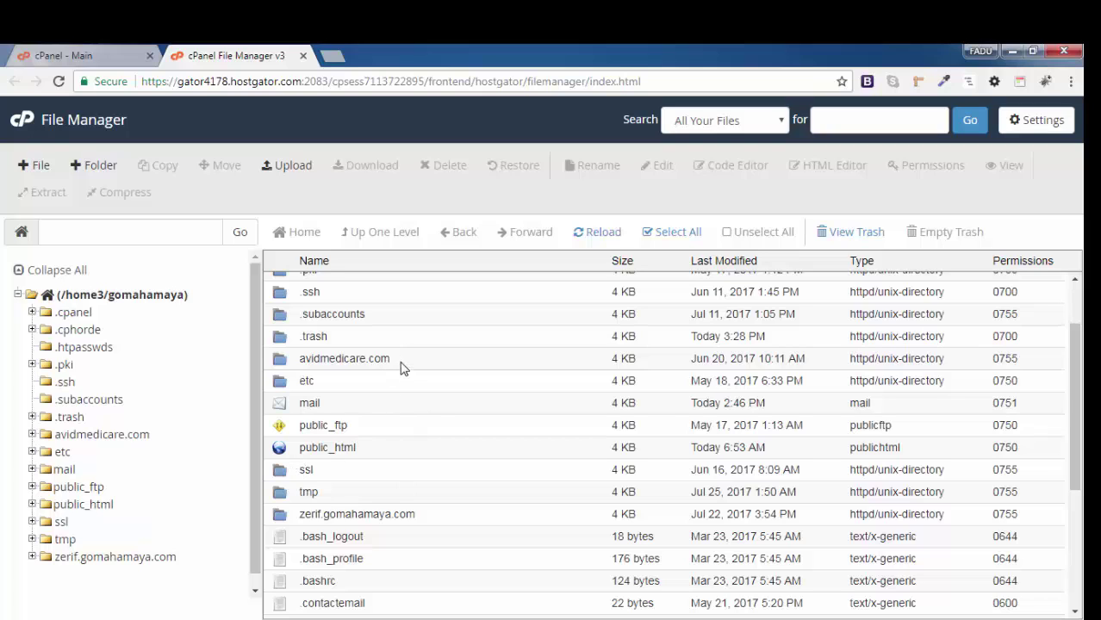
Go to public_html/wp-content/plugins and trash the wordfence folder
{"action": "left_click", "coordinate": [284, 454]}
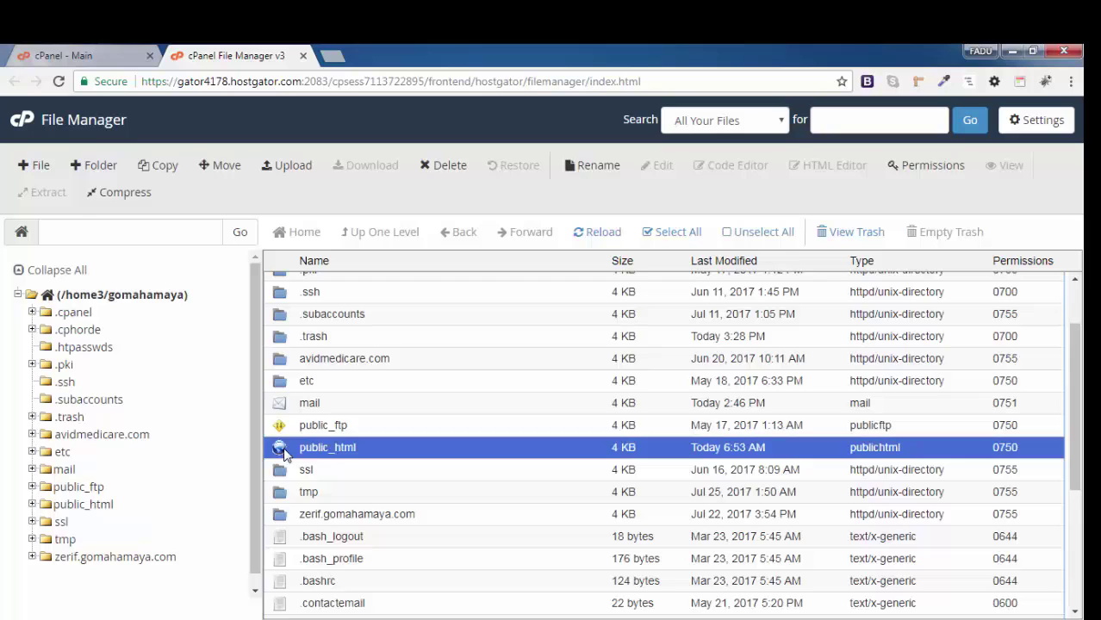
{"action": "double_click", "coordinate": [284, 454]}
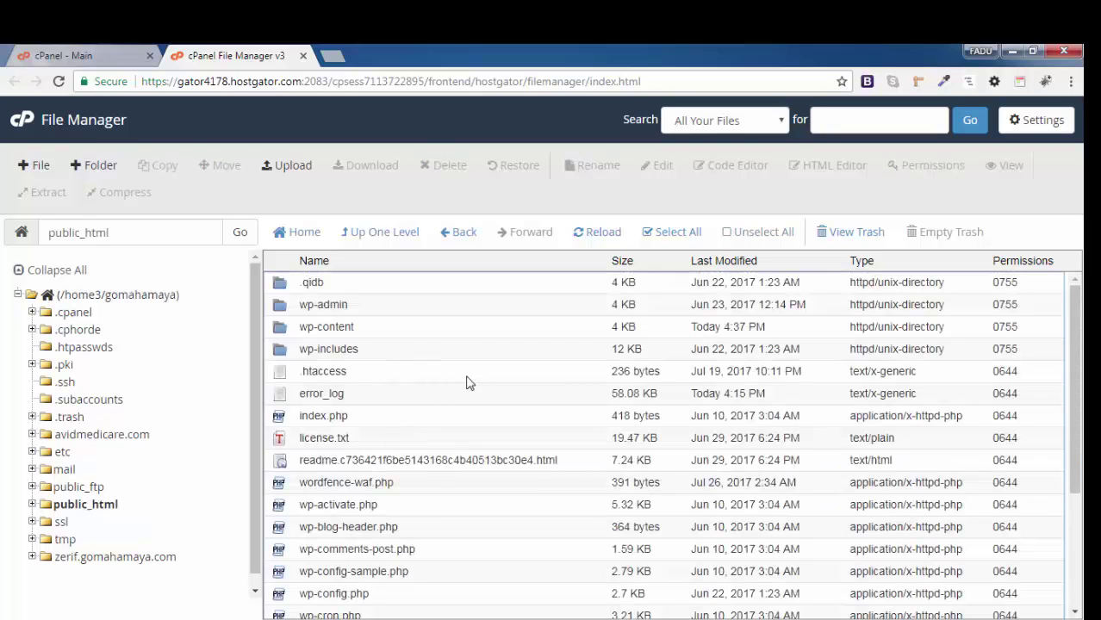
{"action": "double_click", "coordinate": [282, 329]}
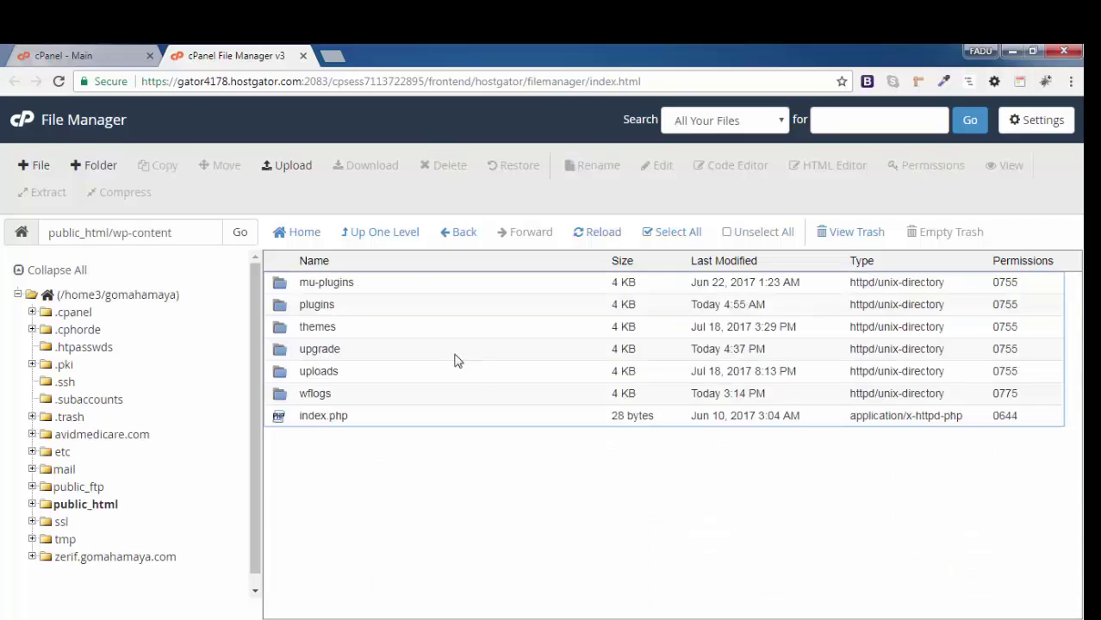
{"action": "double_click", "coordinate": [280, 308]}
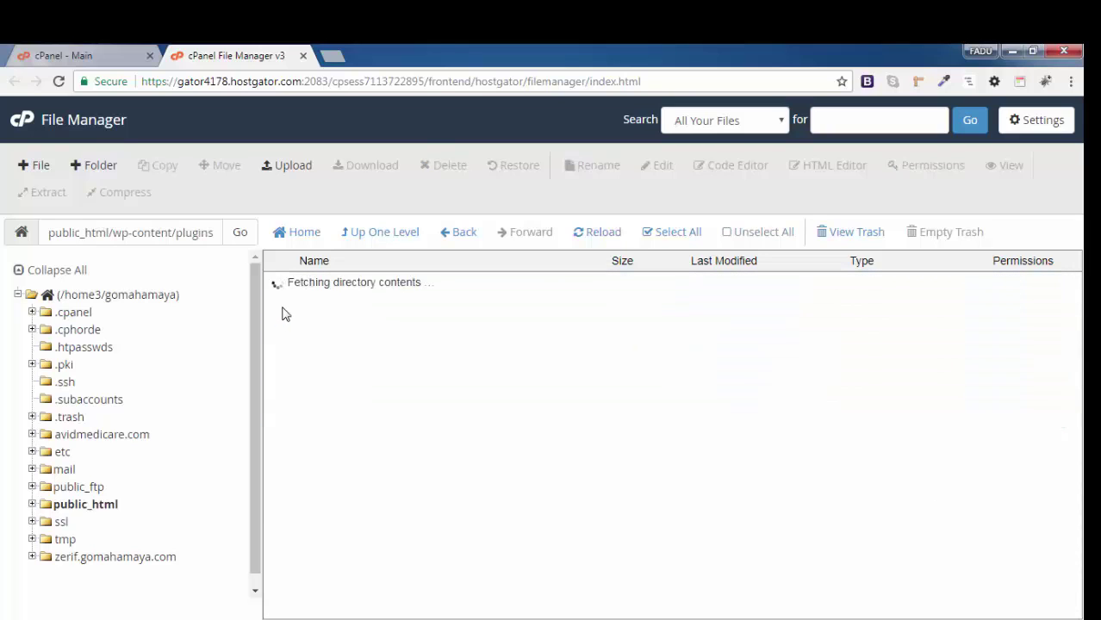
{"action": "left_click", "coordinate": [284, 462]}
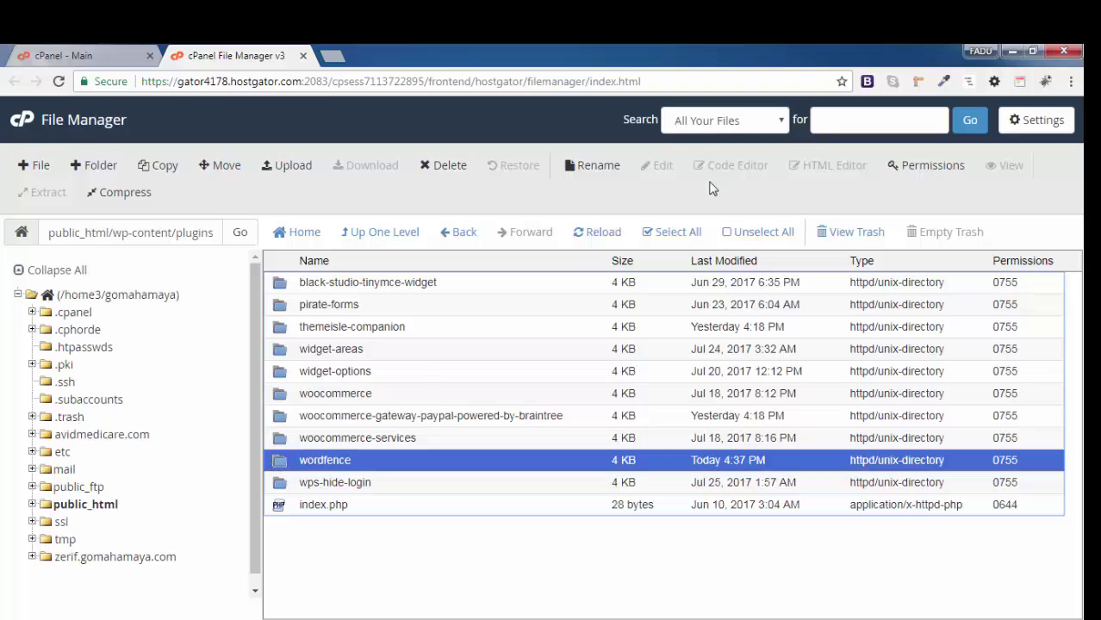
{"action": "left_click", "coordinate": [449, 166]}
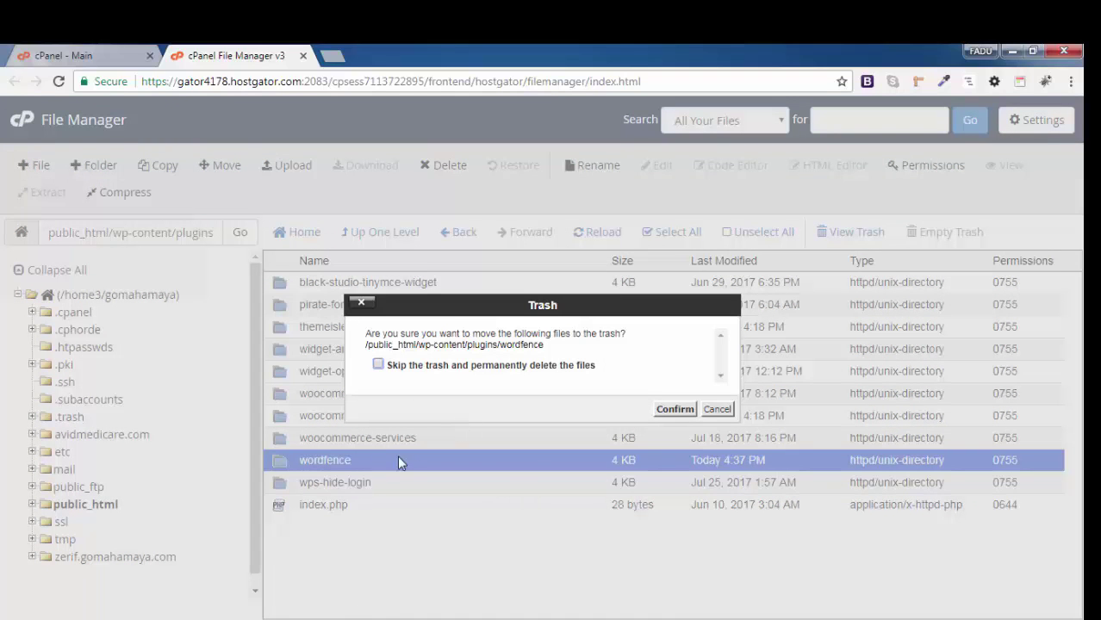
{"action": "left_click", "coordinate": [676, 410]}
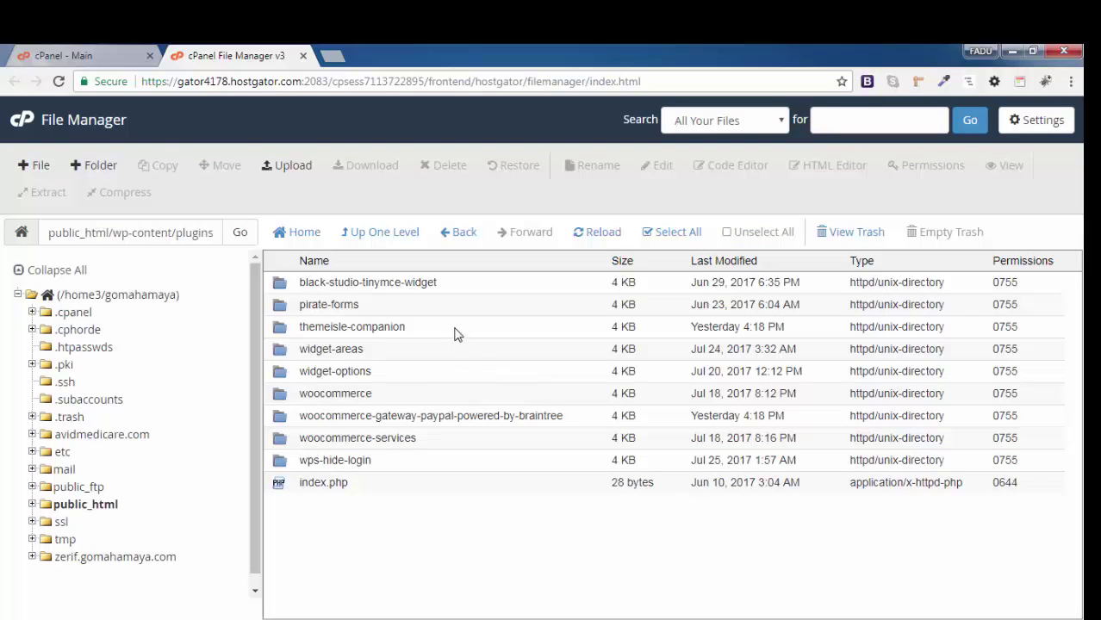
{"action": "key", "text": "alt+Tab"}
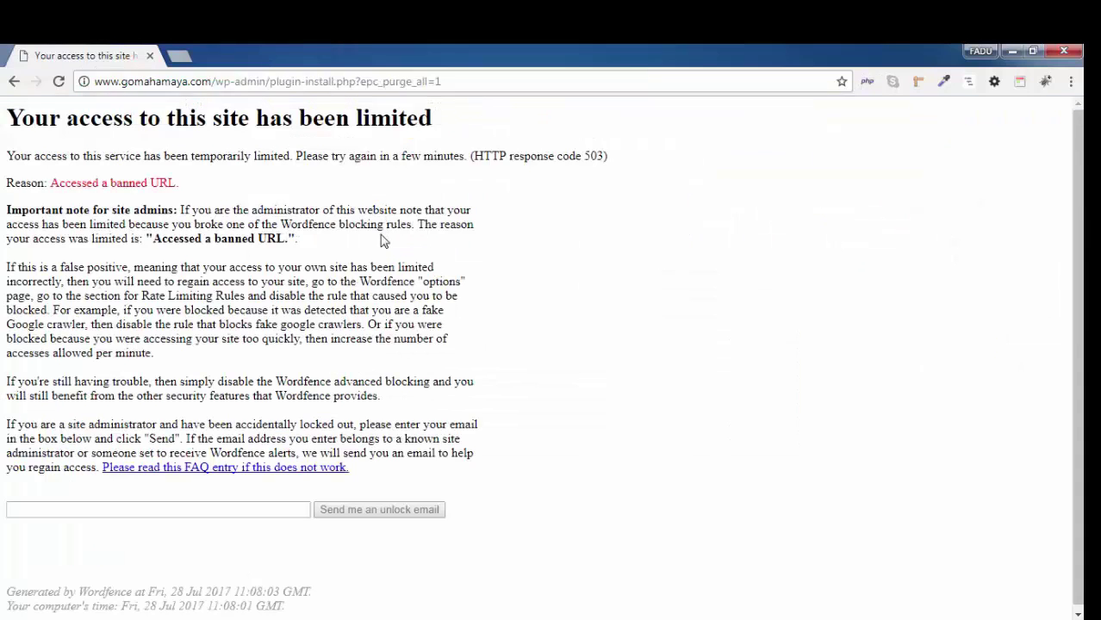
Reload the WordPress admin, search for Wordfence Assistant and install and activate it
{"action": "left_click", "coordinate": [59, 82]}
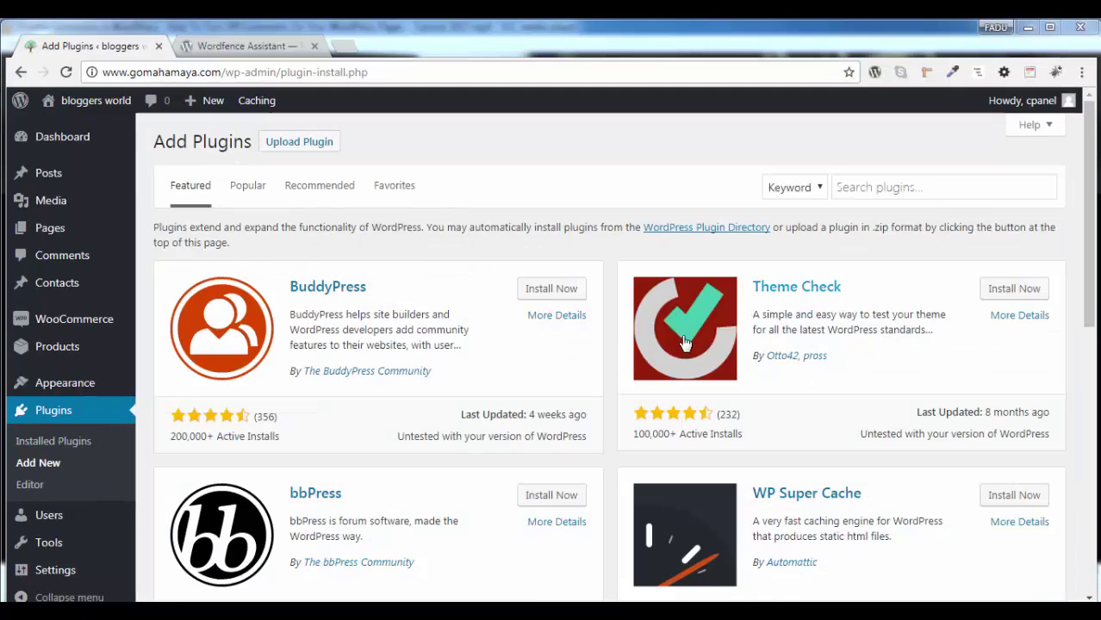
{"action": "left_click", "coordinate": [876, 190]}
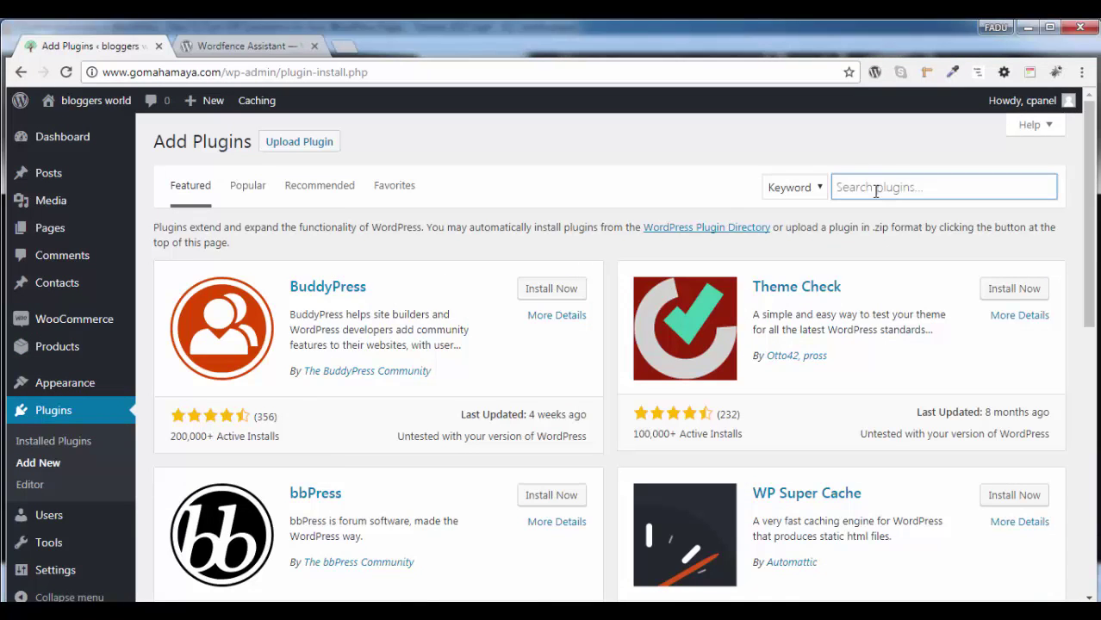
{"action": "type", "text": "Wordfence Assistant"}
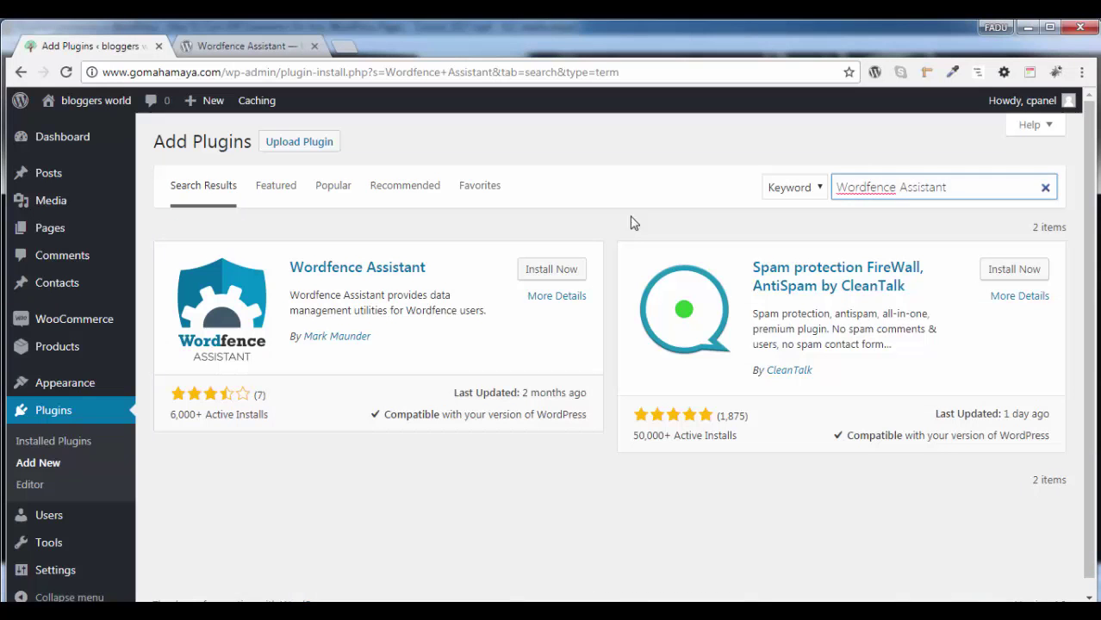
{"action": "left_click", "coordinate": [552, 270]}
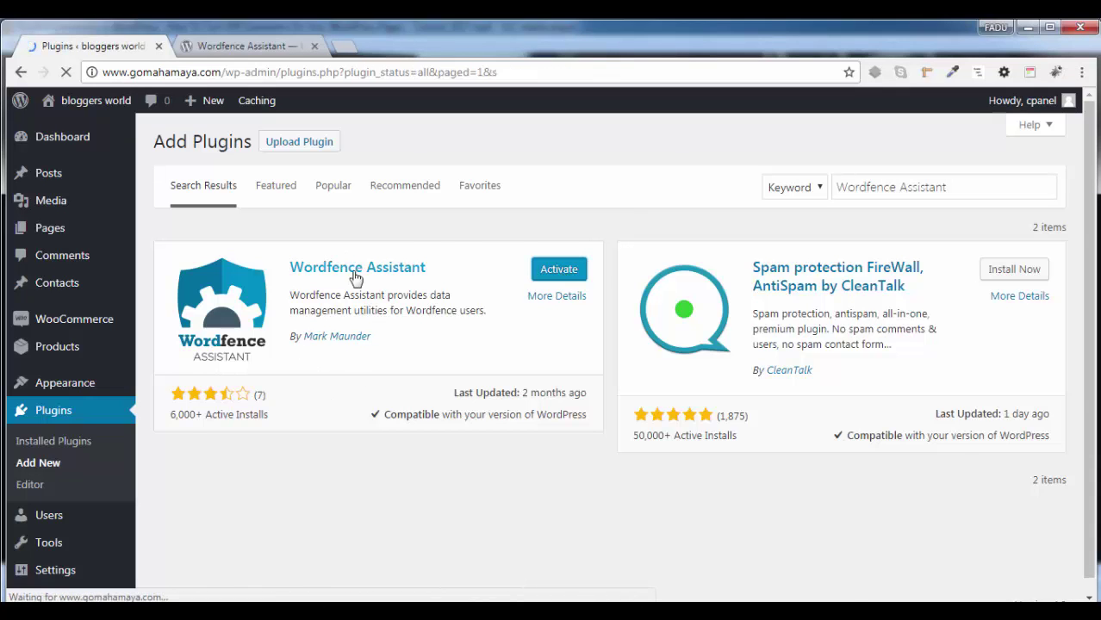
{"action": "scroll", "coordinate": [415, 484], "scroll_direction": "down", "scroll_amount": 8}
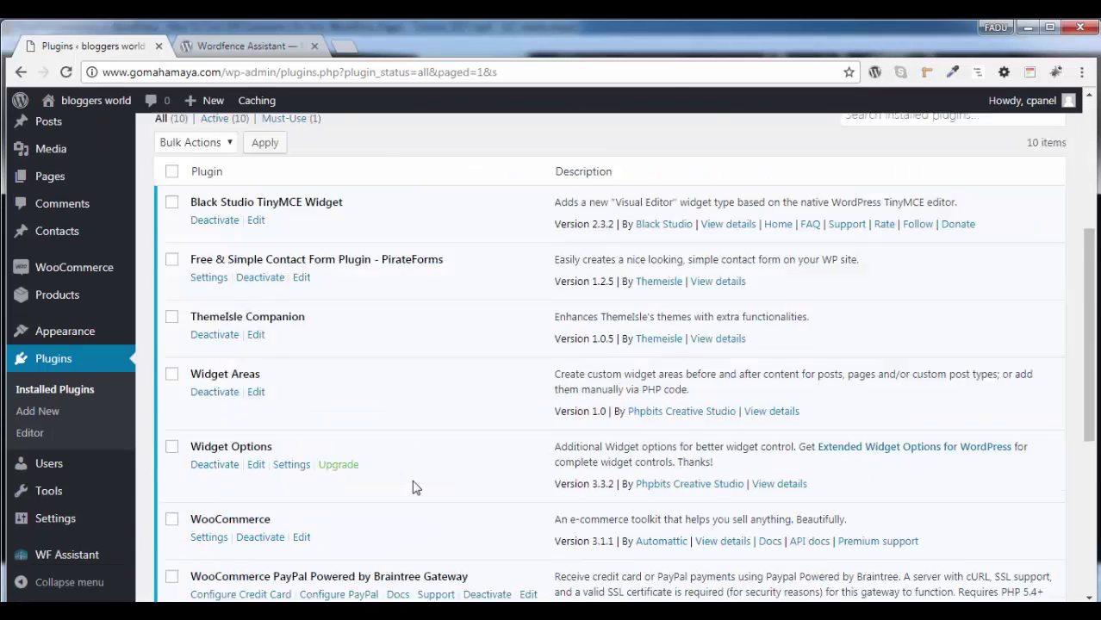
On the Wordfence Assistant page, disable the Wordfence firewall and confirm
{"action": "left_click", "coordinate": [52, 560]}
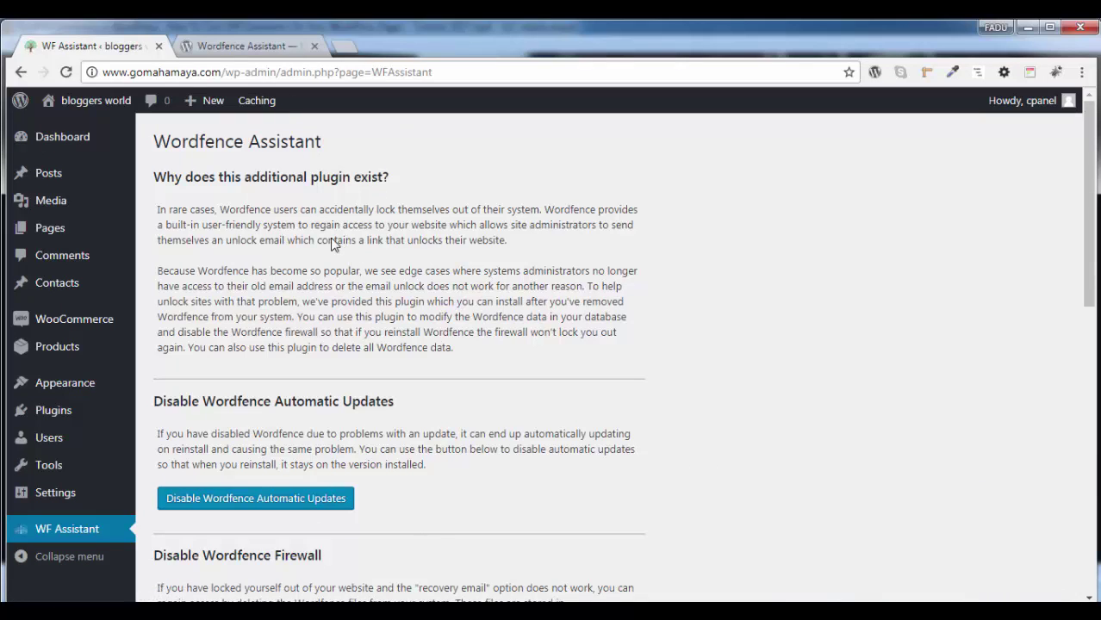
{"action": "scroll", "coordinate": [344, 267], "scroll_direction": "down", "scroll_amount": 3}
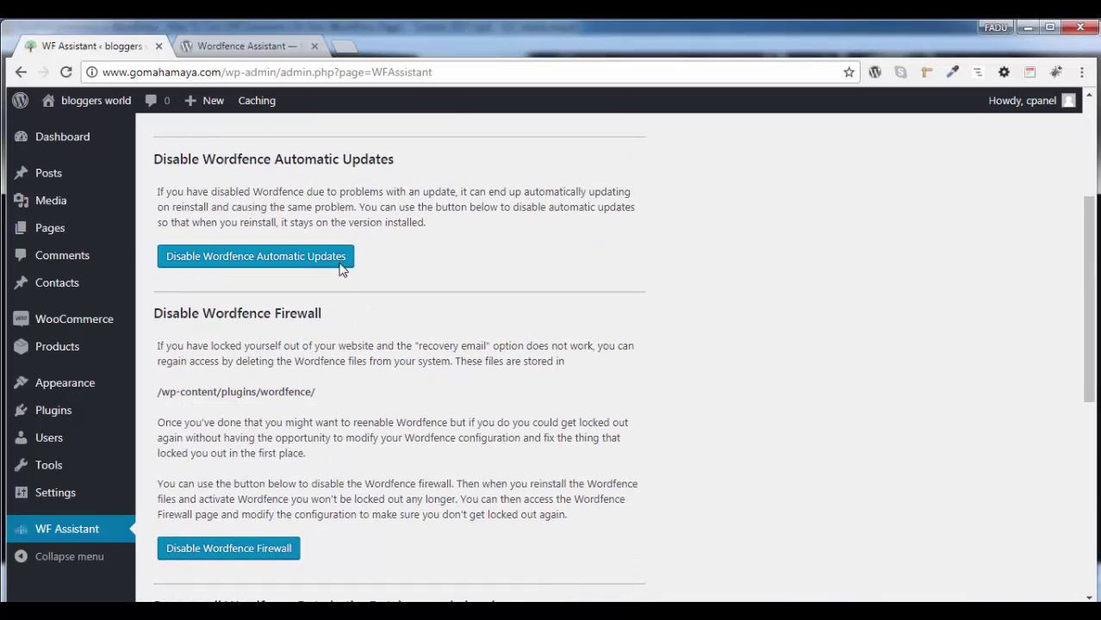
{"action": "scroll", "coordinate": [314, 301], "scroll_direction": "down", "scroll_amount": 5}
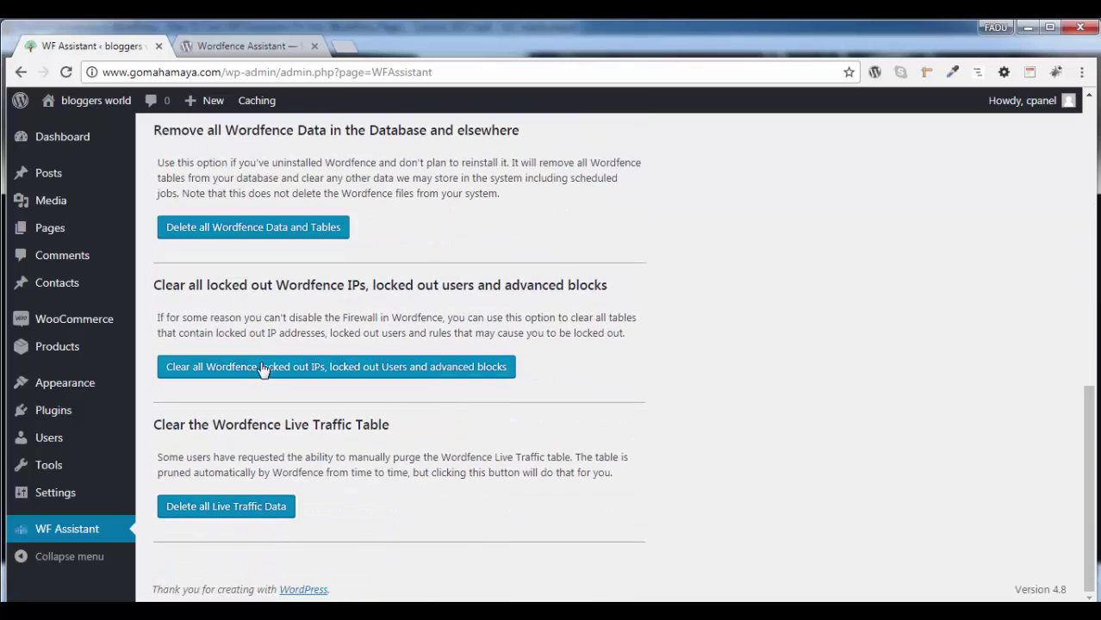
{"action": "scroll", "coordinate": [361, 405], "scroll_direction": "up", "scroll_amount": 8}
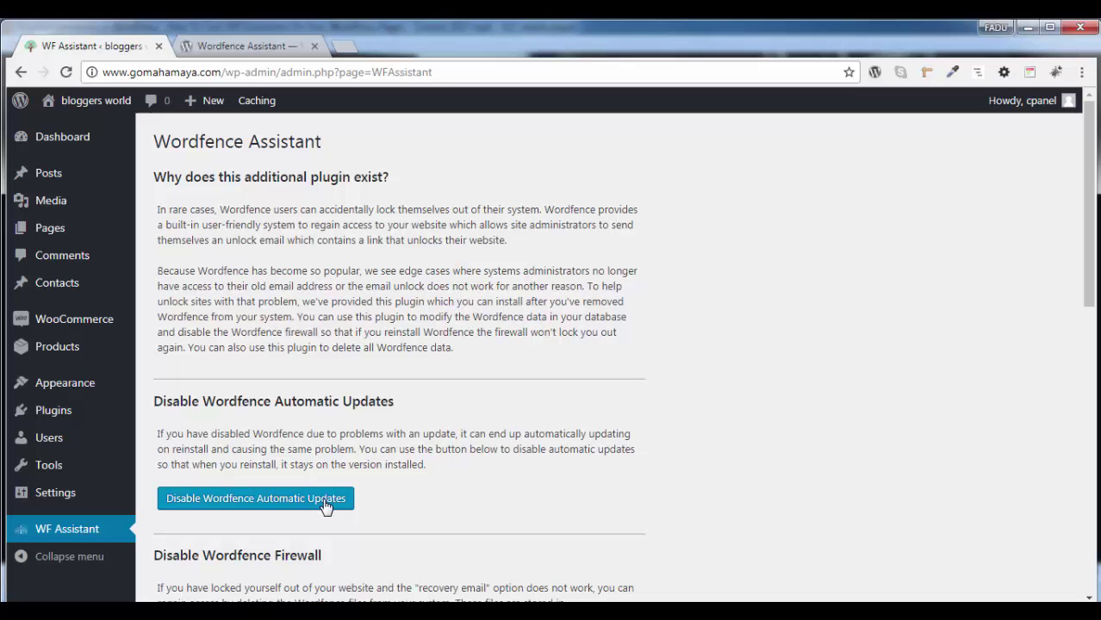
{"action": "scroll", "coordinate": [553, 446], "scroll_direction": "down", "scroll_amount": 3}
{"action": "scroll", "coordinate": [553, 445], "scroll_direction": "down", "scroll_amount": 2}
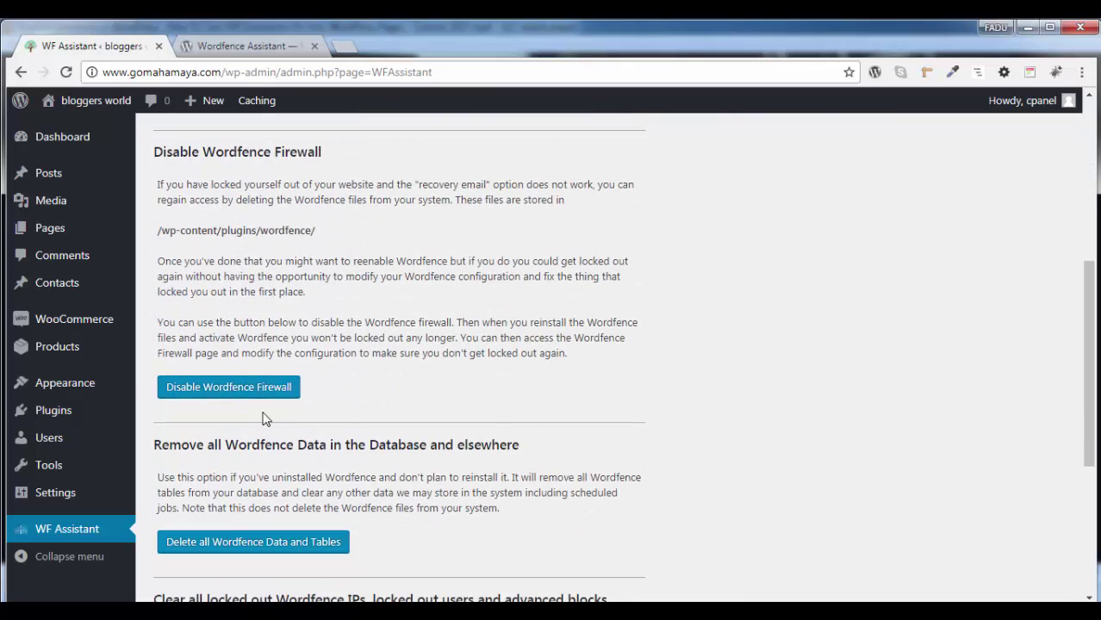
{"action": "left_click", "coordinate": [260, 388]}
{"action": "left_click", "coordinate": [616, 165]}
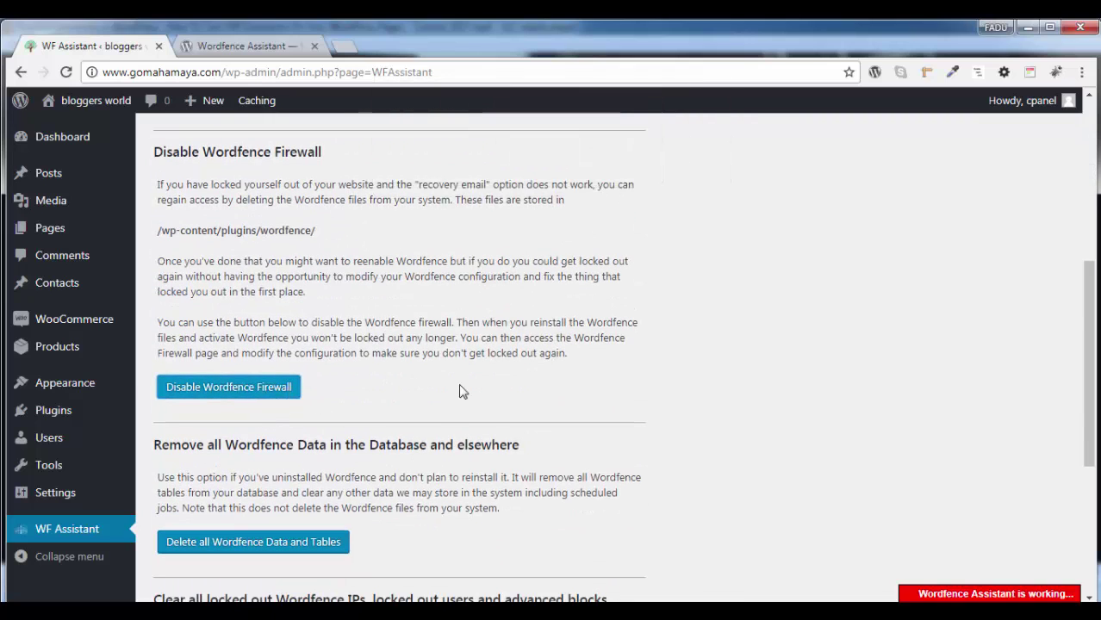
Delete all Wordfence data and tables, confirming the prompt
{"action": "scroll", "coordinate": [274, 431], "scroll_direction": "down", "scroll_amount": 2}
{"action": "left_click", "coordinate": [259, 383]}
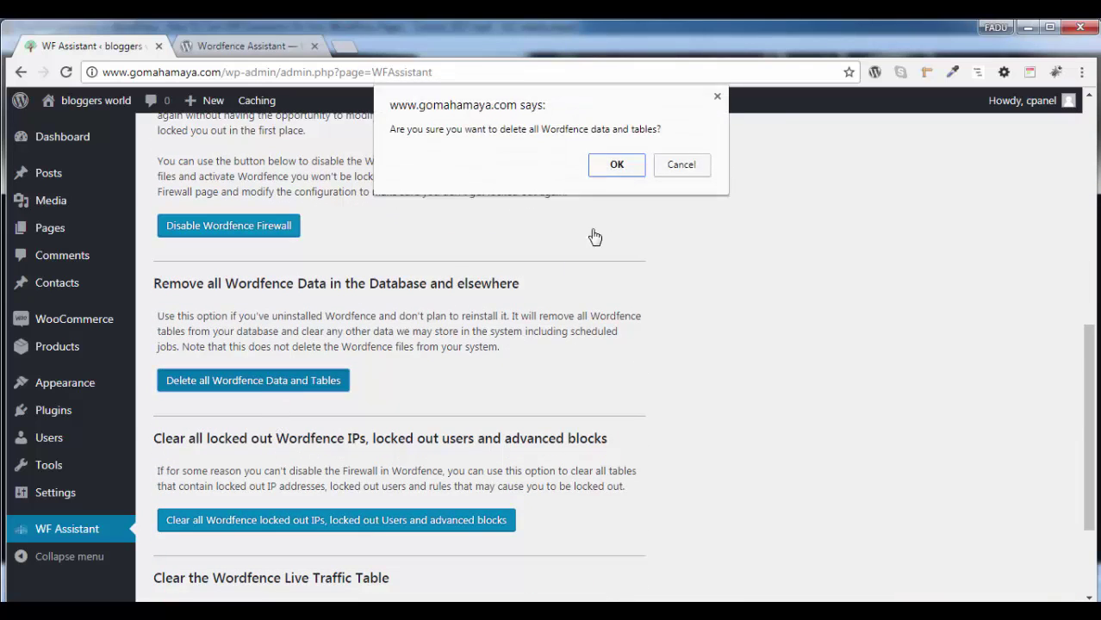
{"action": "left_click", "coordinate": [625, 169]}
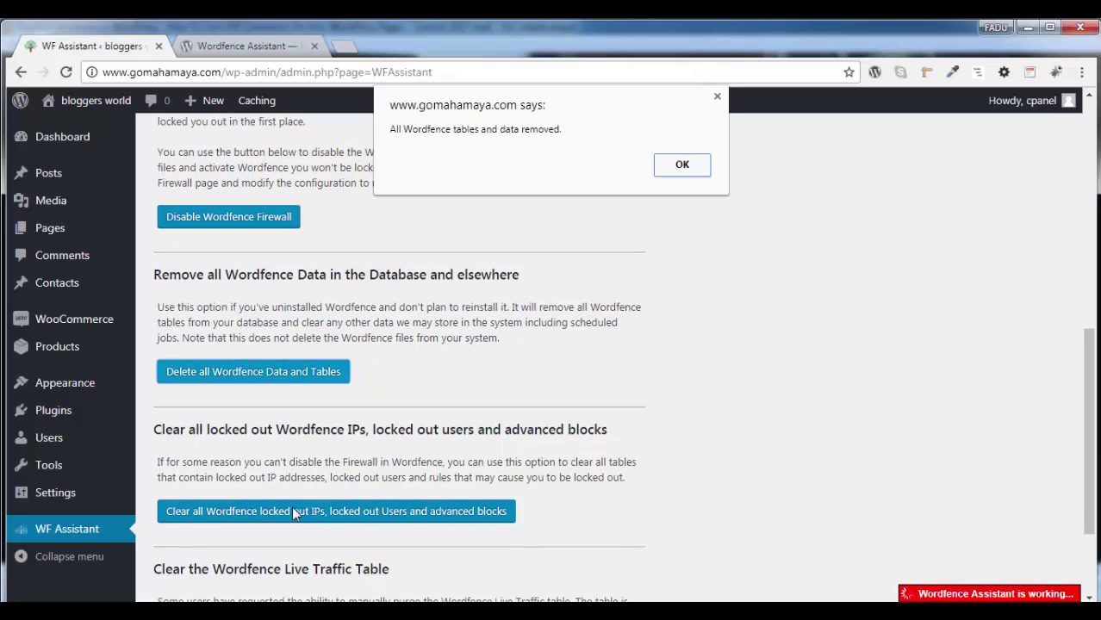
{"action": "left_click", "coordinate": [687, 166]}
Clear all locked-out IPs, users and blocks, confirming the prompt
{"action": "scroll", "coordinate": [474, 457], "scroll_direction": "down", "scroll_amount": 1}
{"action": "left_click", "coordinate": [405, 441]}
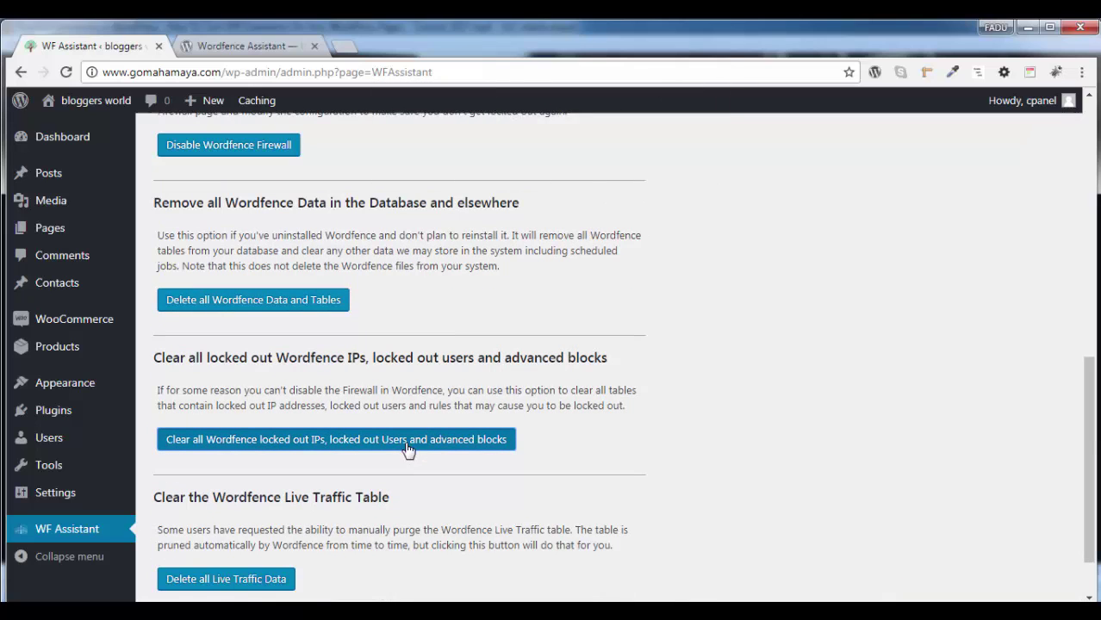
{"action": "left_click", "coordinate": [617, 178]}
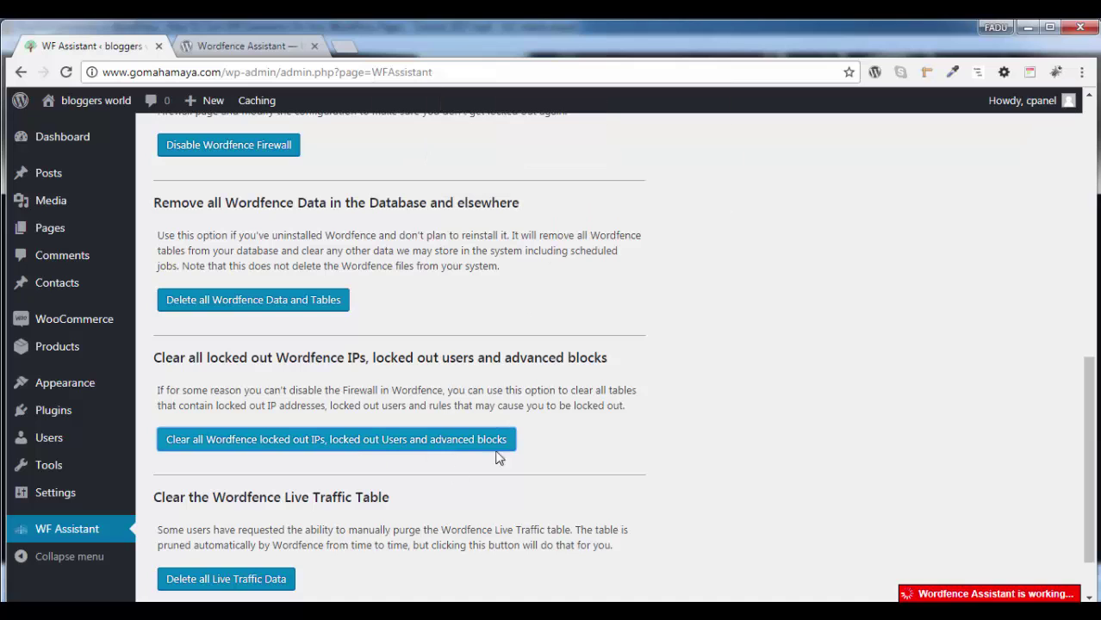
{"action": "key", "text": "Return"}
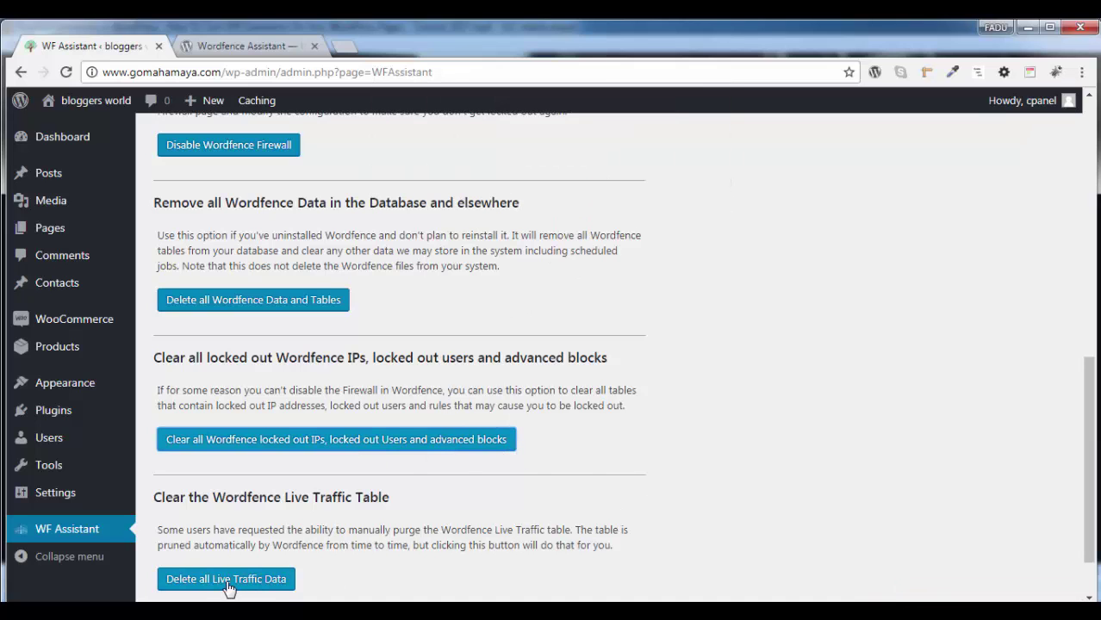
{"action": "scroll", "coordinate": [594, 462], "scroll_direction": "up", "scroll_amount": 6}
{"action": "scroll", "coordinate": [577, 452], "scroll_direction": "up", "scroll_amount": 2}
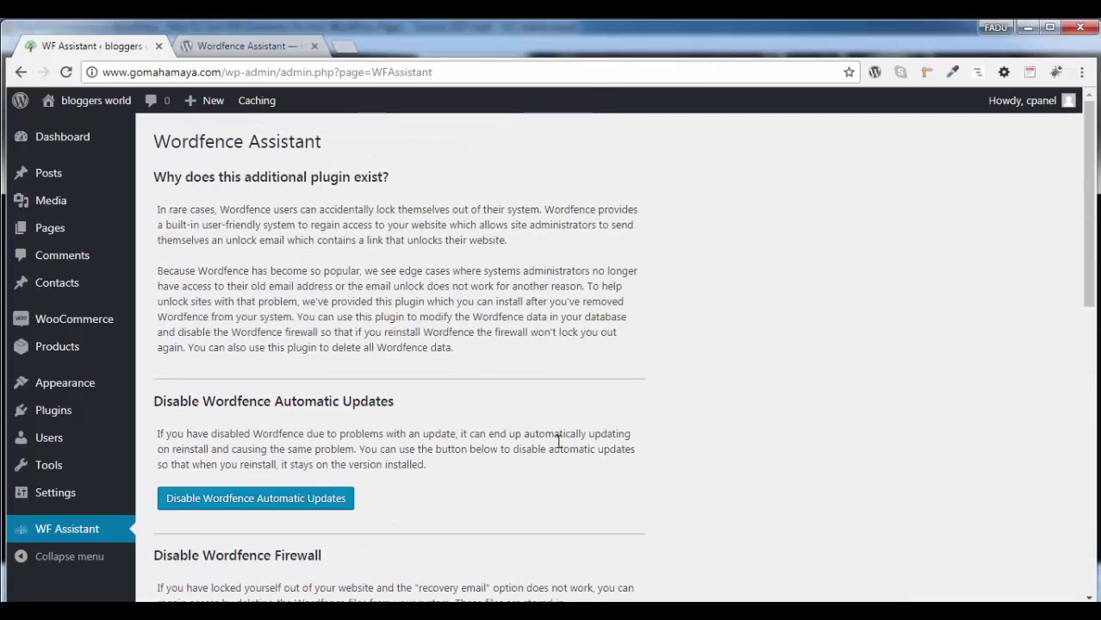